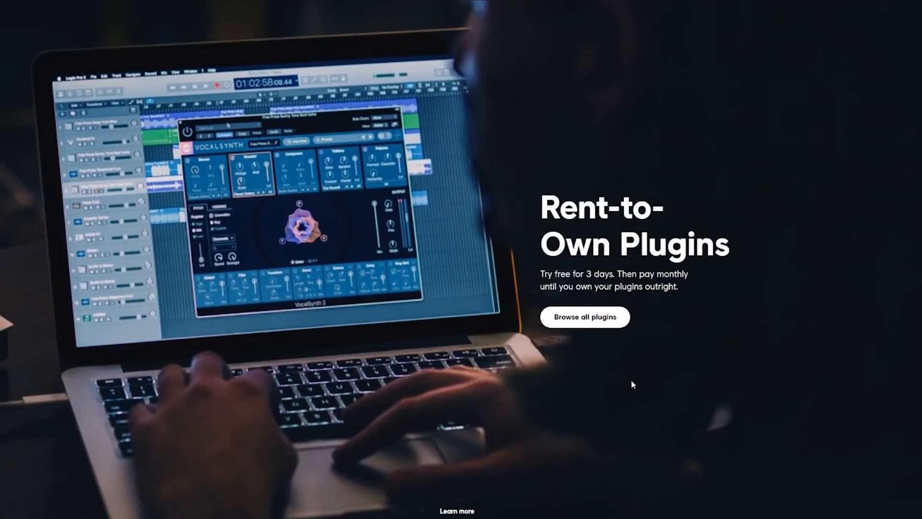
Step: Open the full catalogue of rent-to-own plugins and look through the products
click(596, 326)
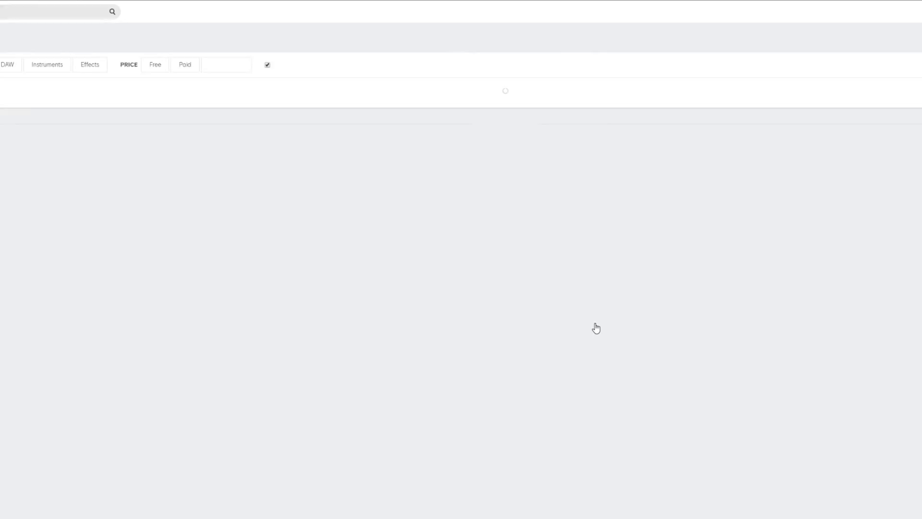
scroll(603, 354, down, 3)
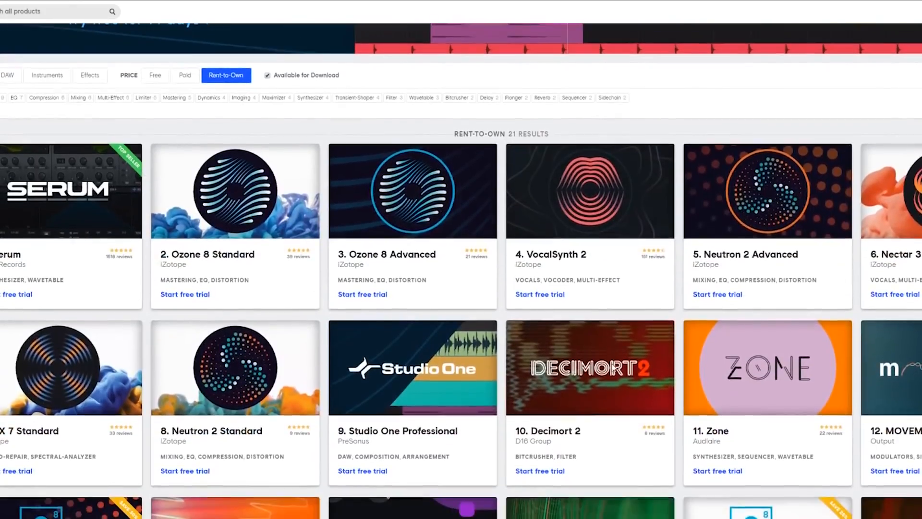
scroll(614, 368, down, 1)
scroll(614, 369, down, 1)
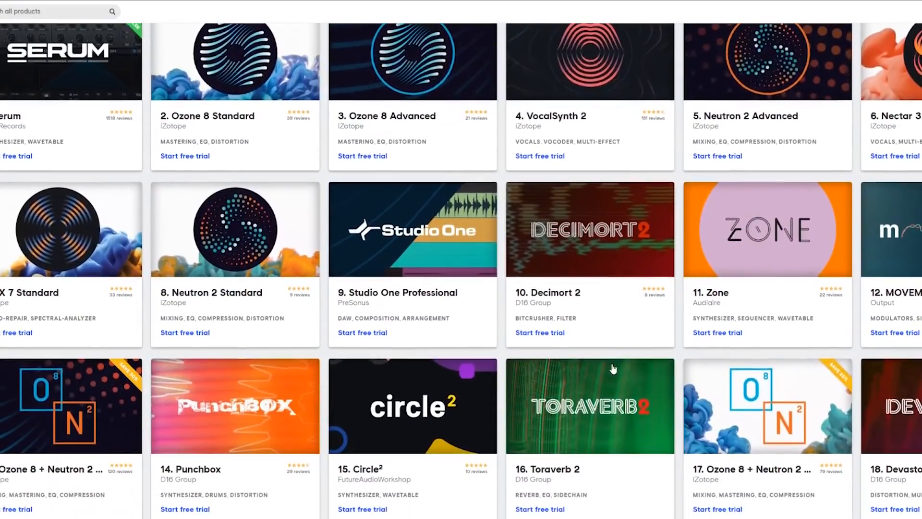
scroll(614, 368, down, 2)
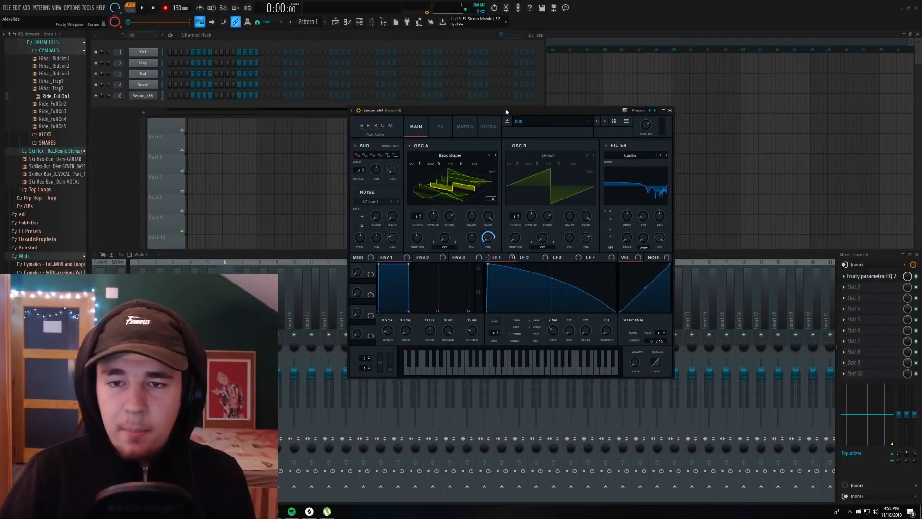
Step: Reset Serum to the initialized default preset
drag(495, 110, 435, 106)
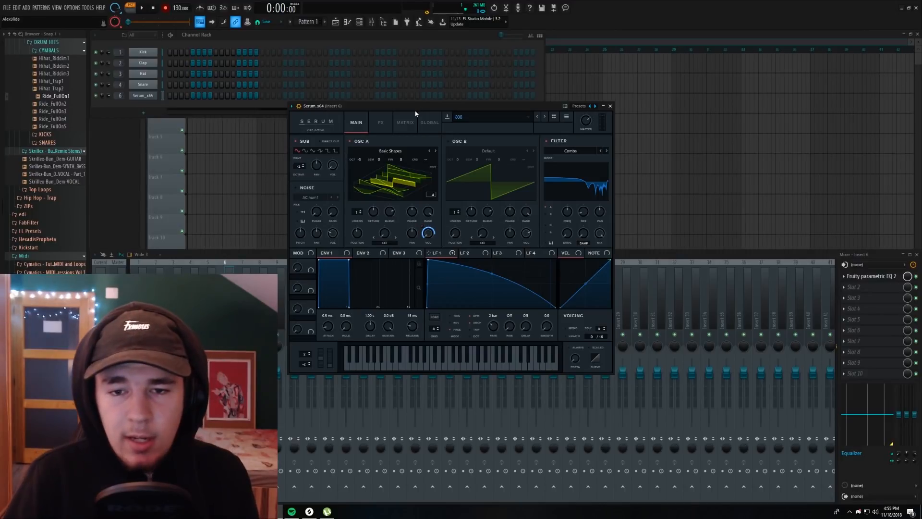
drag(418, 110, 474, 127)
click(626, 168)
click(634, 171)
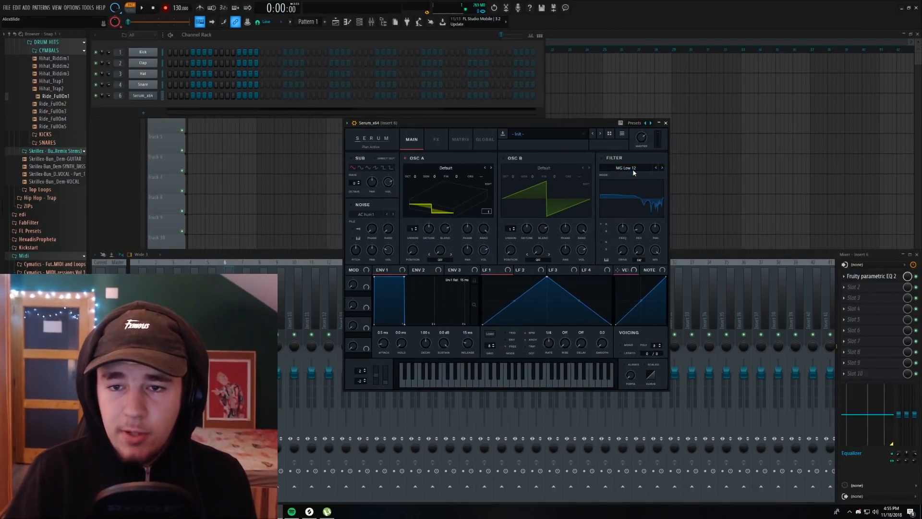
Step: Load the analog Basic Shapes wavetable in oscillator A, set its wavetable position to 4, and audition a note
drag(481, 123, 526, 123)
click(500, 170)
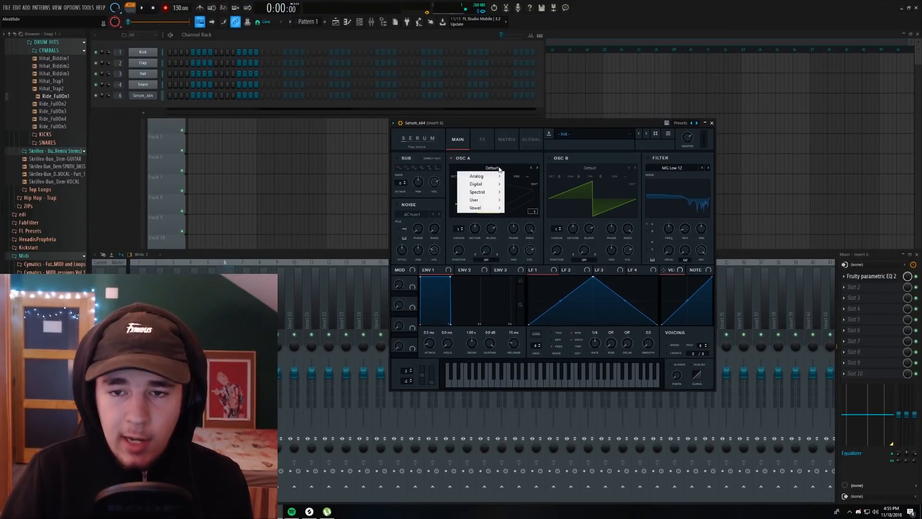
mouse_move(497, 177)
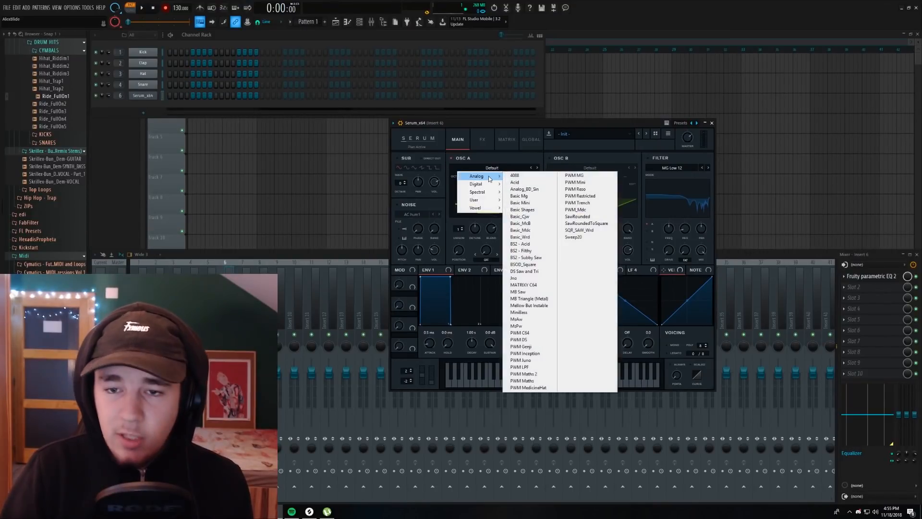
click(533, 210)
drag(458, 249, 466, 226)
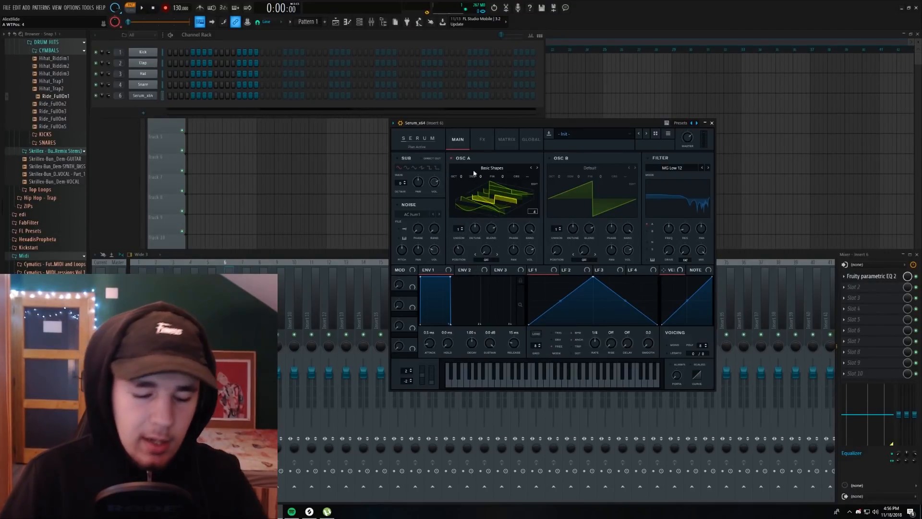
key(q)
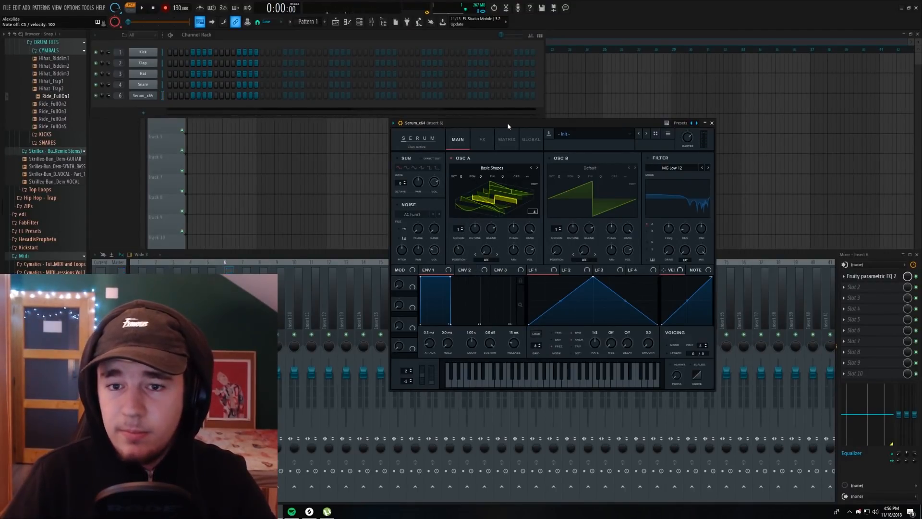
Step: Set oscillator A's octave to -2 and audition it, then enable the sub oscillator with its octave at -2
mouse_move(461, 178)
drag(460, 184, 462, 197)
drag(481, 127, 484, 127)
key(q)
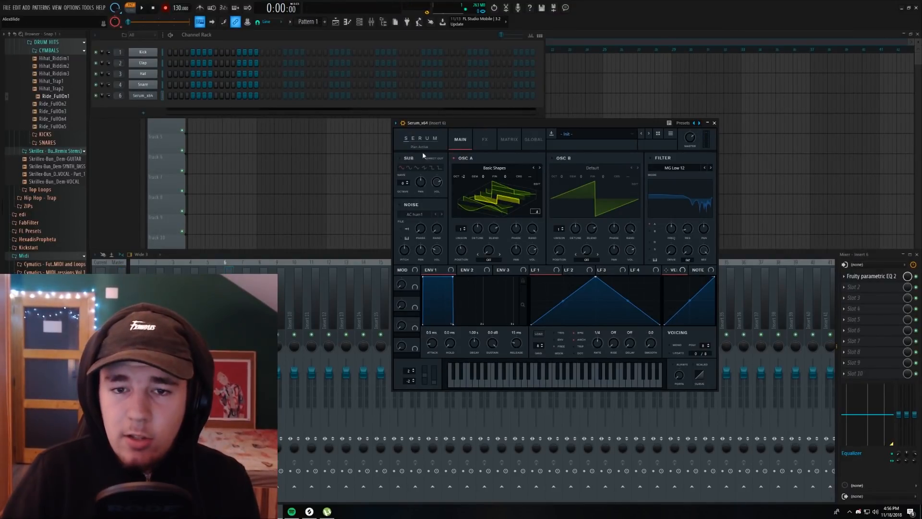
click(399, 159)
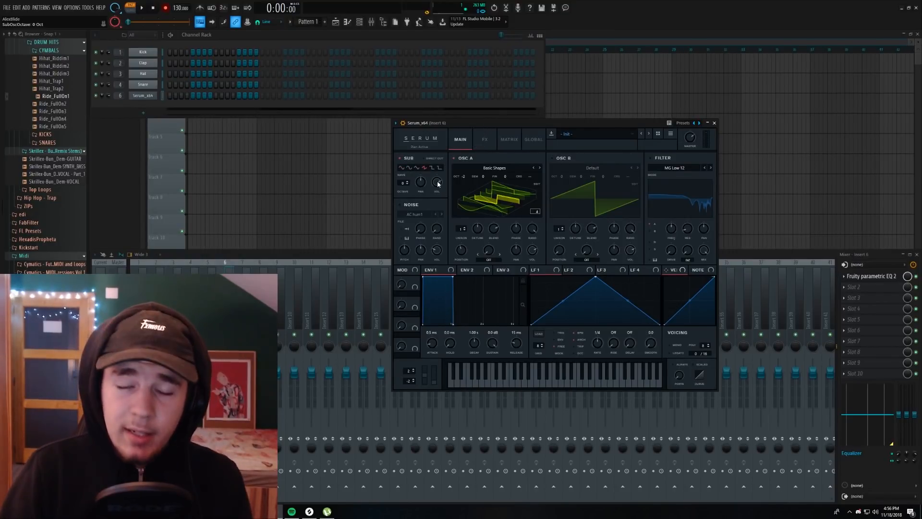
scroll(403, 183, down, 2)
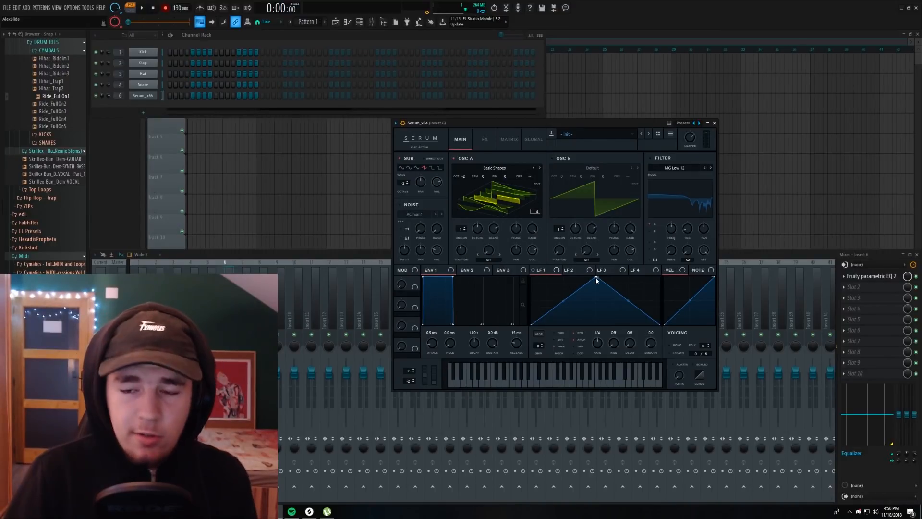
Step: Reshape LFO 1 into a descending ramp and make it modulate oscillator A's volume, with the base volume at 0%
drag(595, 278, 534, 263)
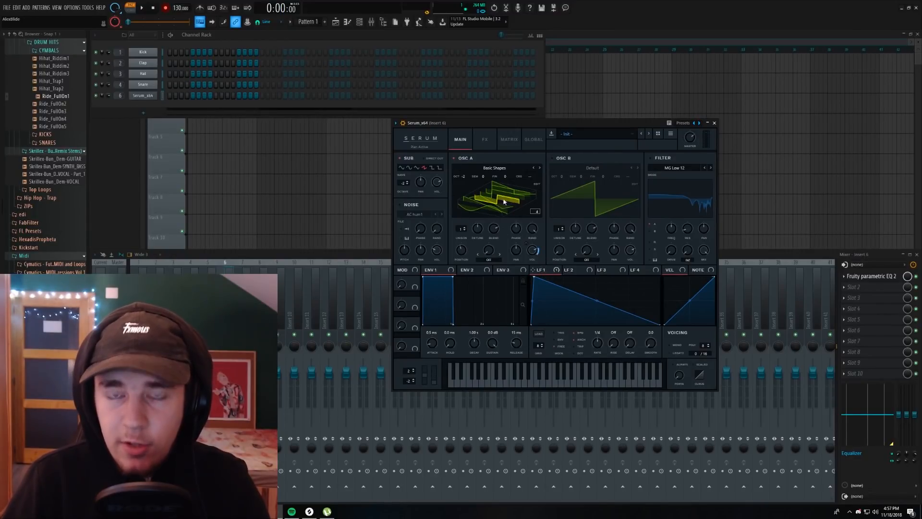
drag(533, 248, 524, 295)
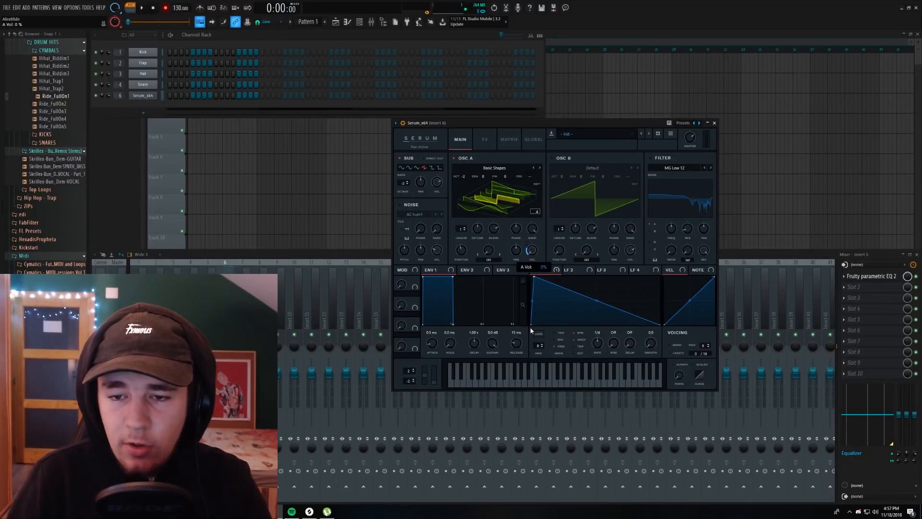
drag(527, 246, 538, 232)
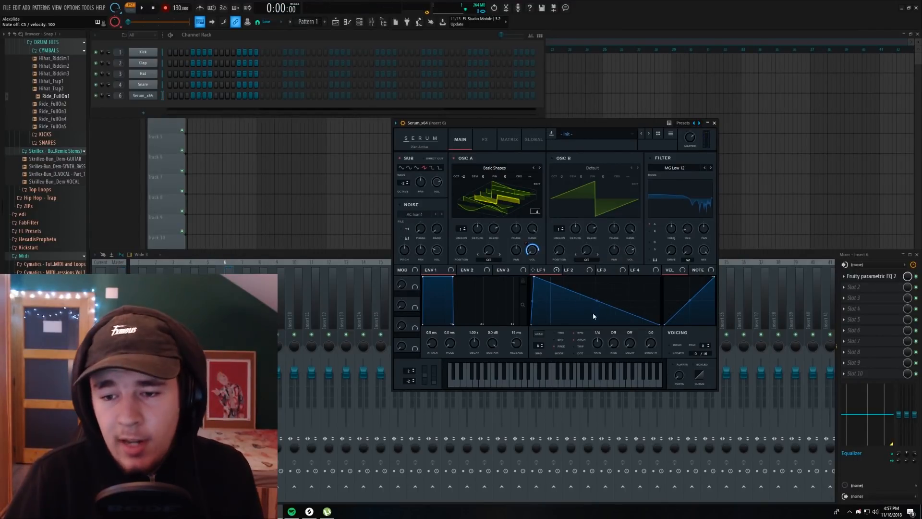
Step: Set LFO 1's rate to one bar and audition it, then modulate the sub oscillator's level with LFO 1 at an amount of 45
drag(597, 342, 590, 345)
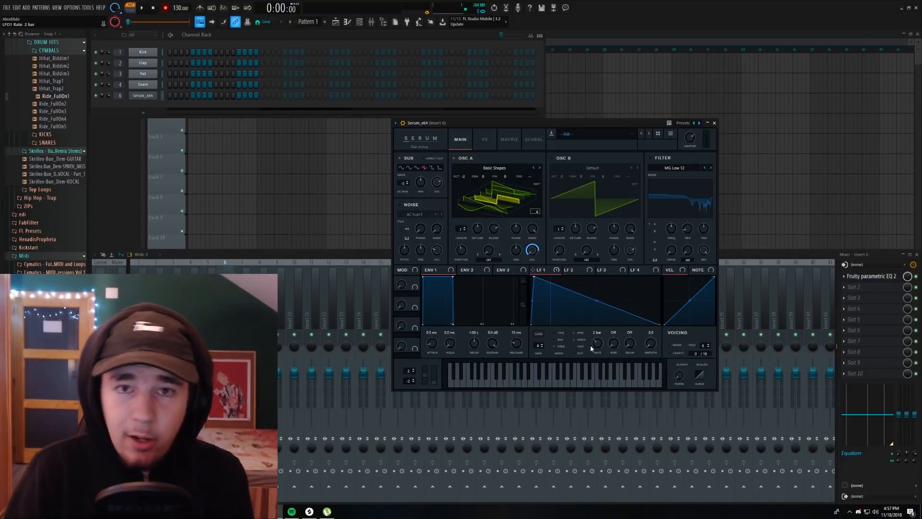
drag(596, 344, 597, 342)
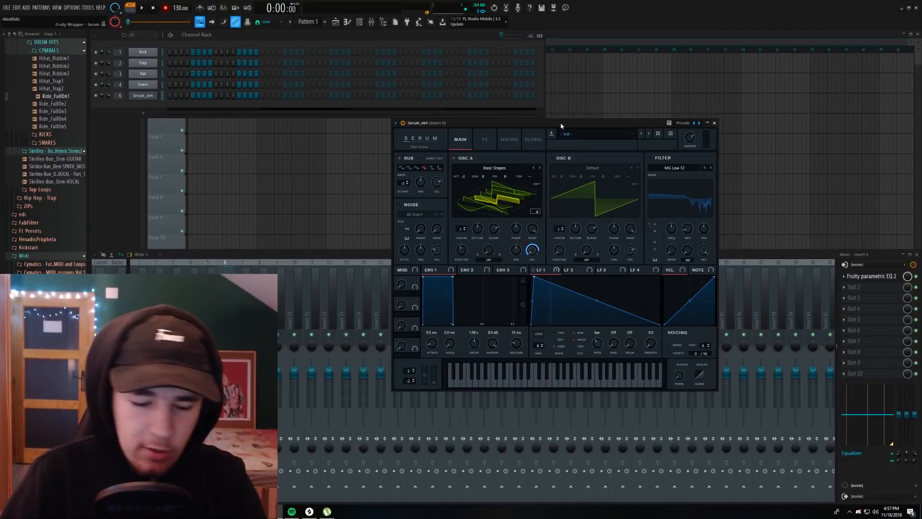
key(z)
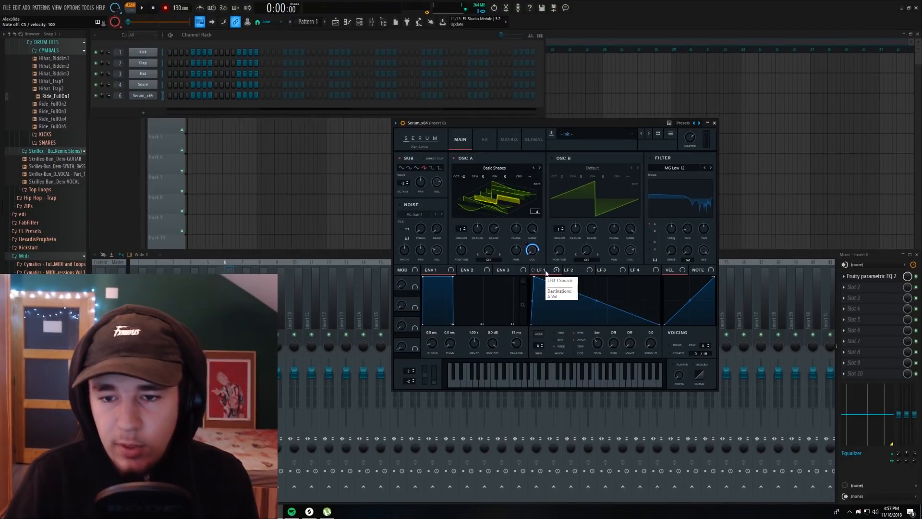
mouse_move(437, 182)
mouse_down()
mouse_move(433, 268)
mouse_move(431, 167)
mouse_up()
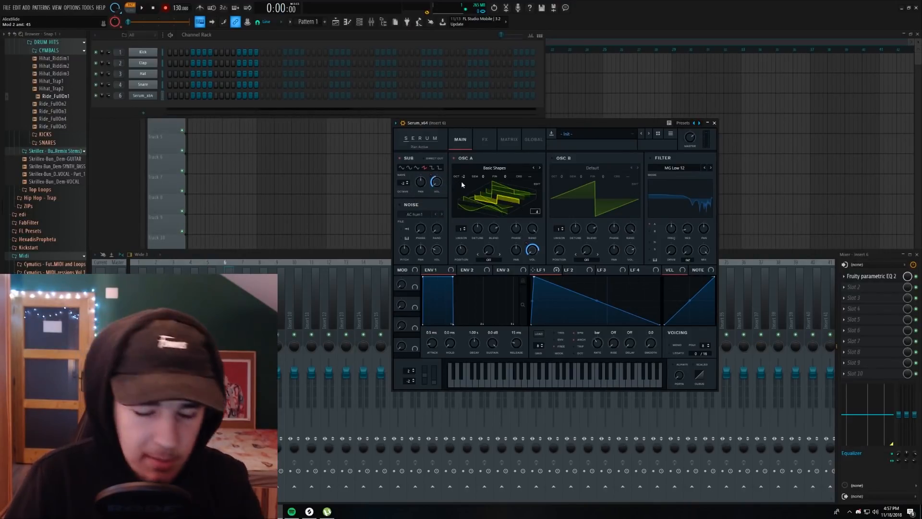
drag(503, 122, 505, 126)
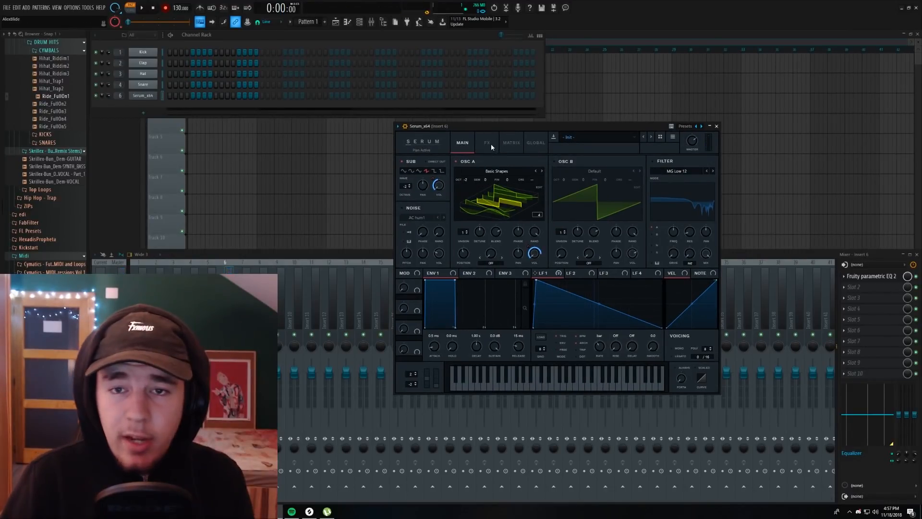
Step: Enable the EQ effect with its high band as a low-pass at about 230 Hz and 40% Q, and audition a note
click(490, 144)
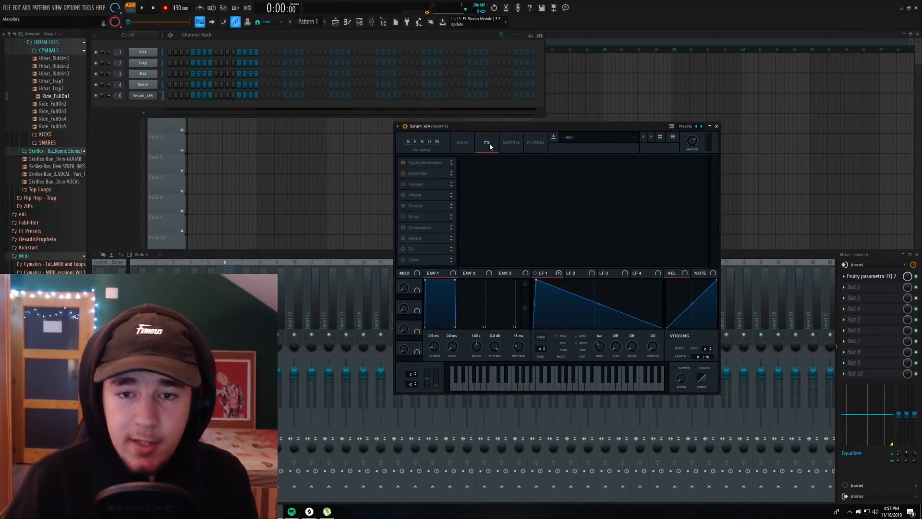
click(403, 249)
click(602, 177)
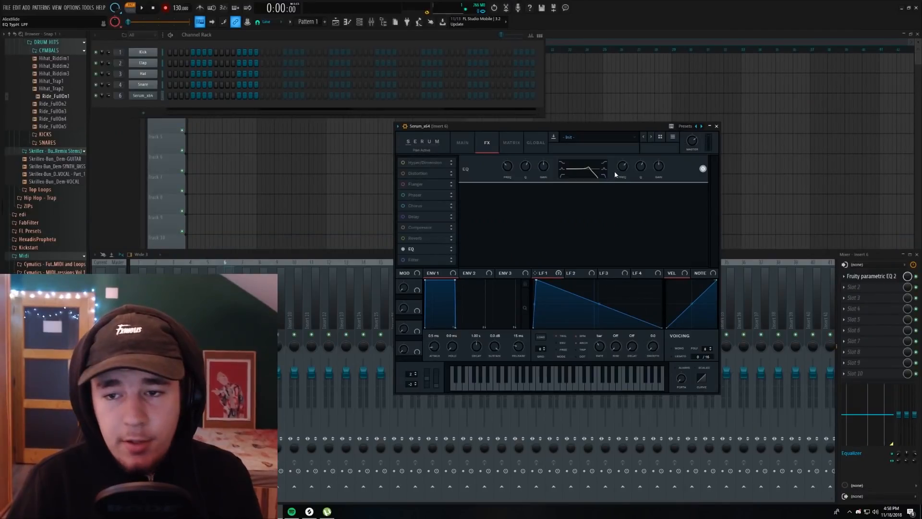
drag(619, 166, 619, 193)
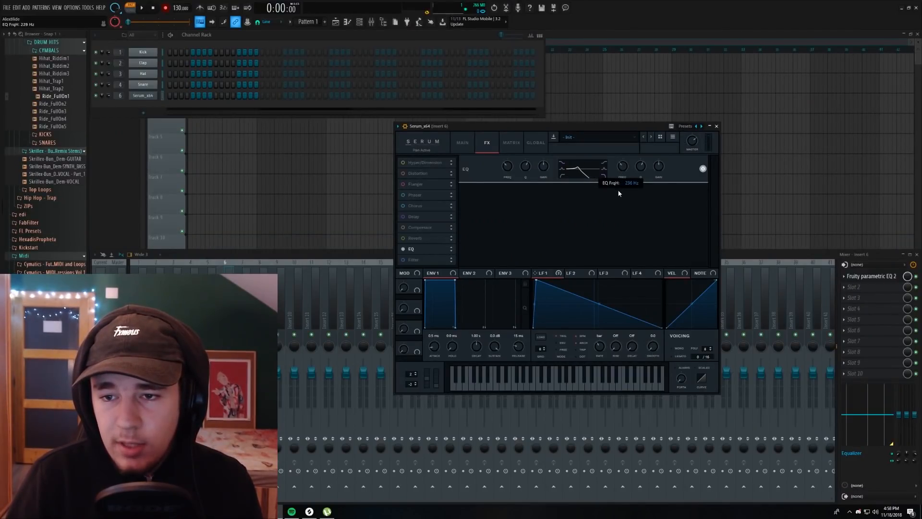
drag(641, 171, 642, 186)
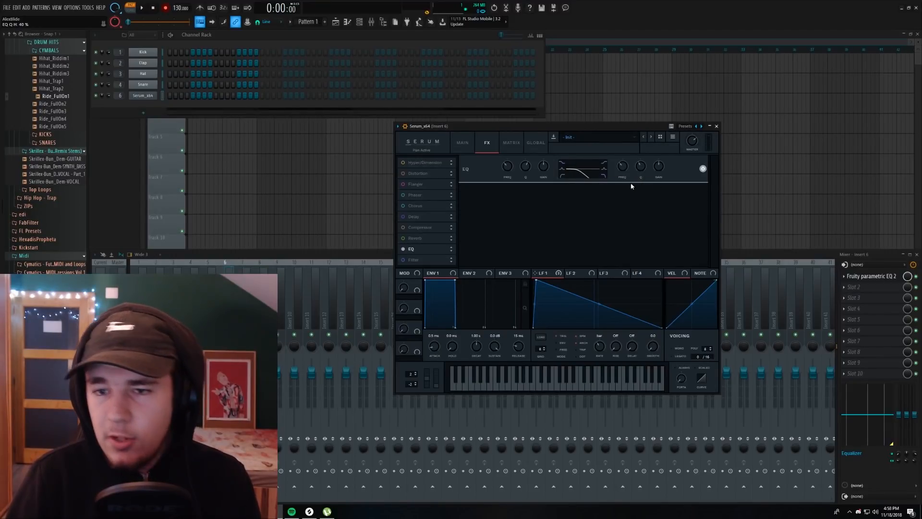
click(548, 167)
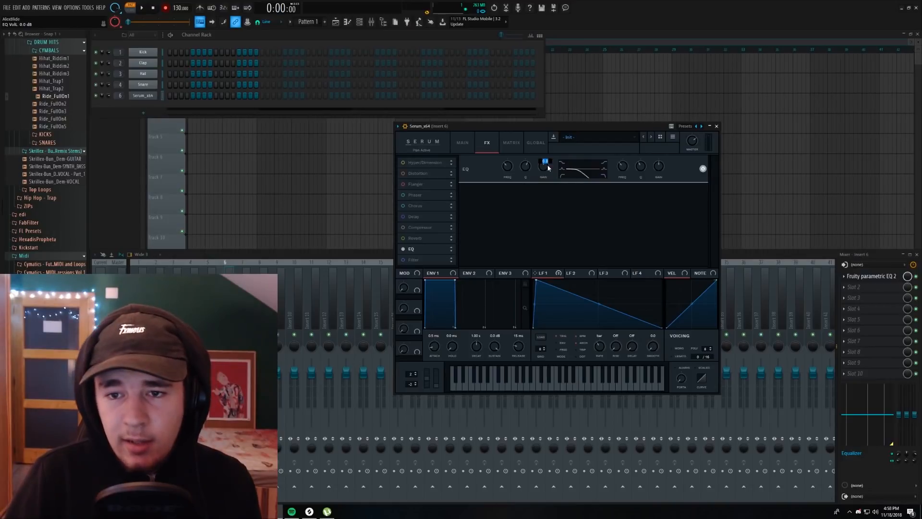
key(z)
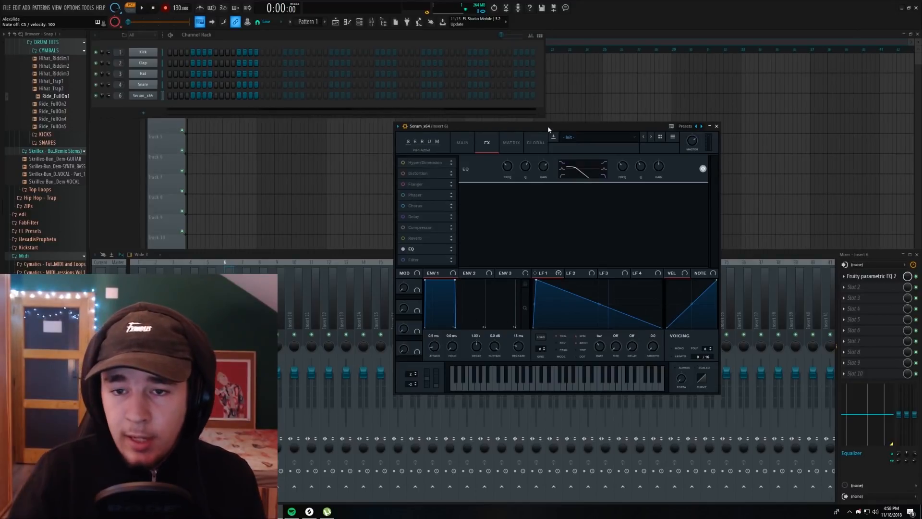
Step: Bend LFO 1's descending line outward into a convex curve and audition the sound
drag(572, 311, 571, 305)
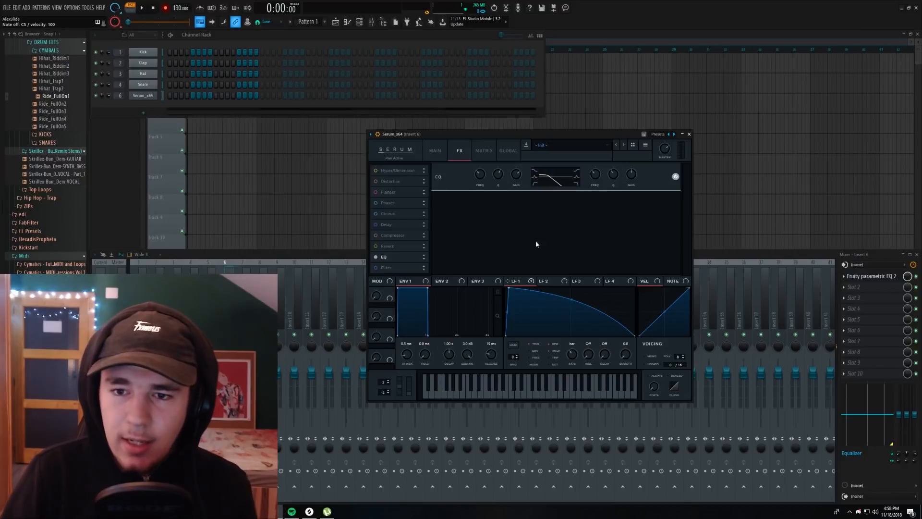
key(z)
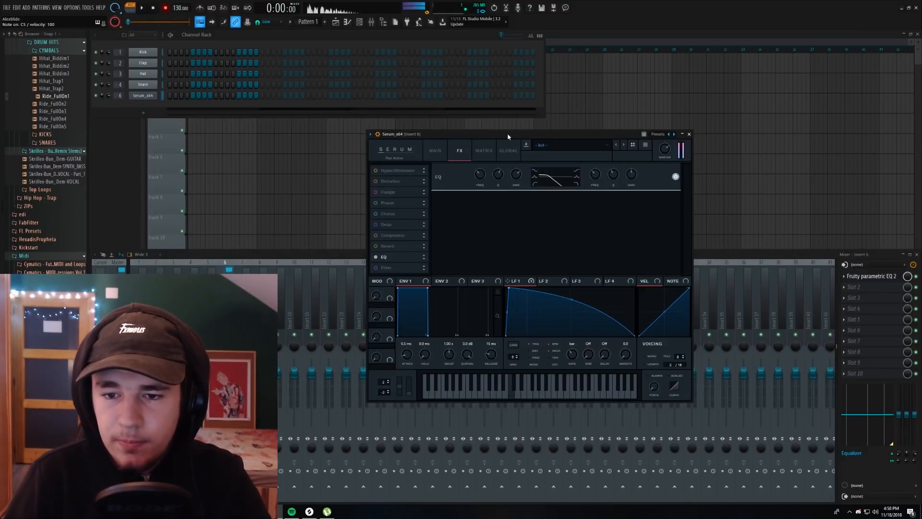
drag(508, 137, 473, 136)
Step: Enable the filter, change its type to Combs from the miscellaneous types, and audition a note
click(400, 150)
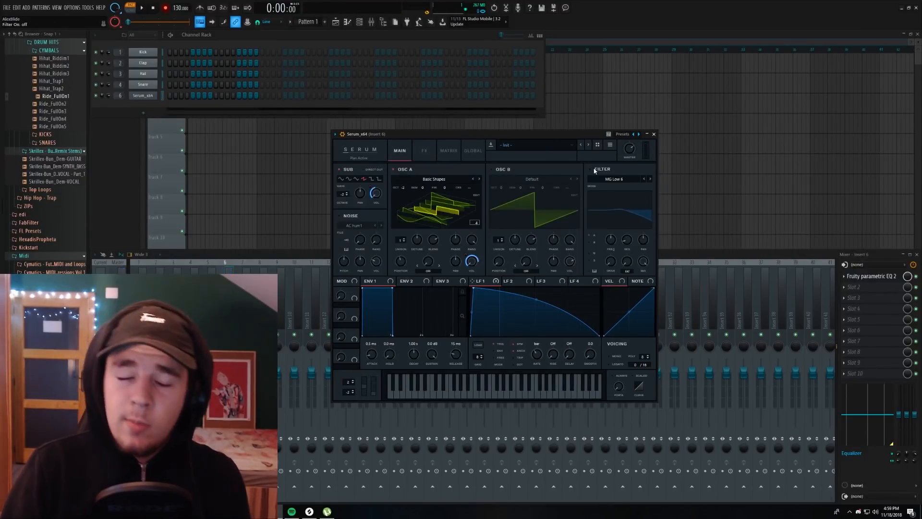
click(595, 170)
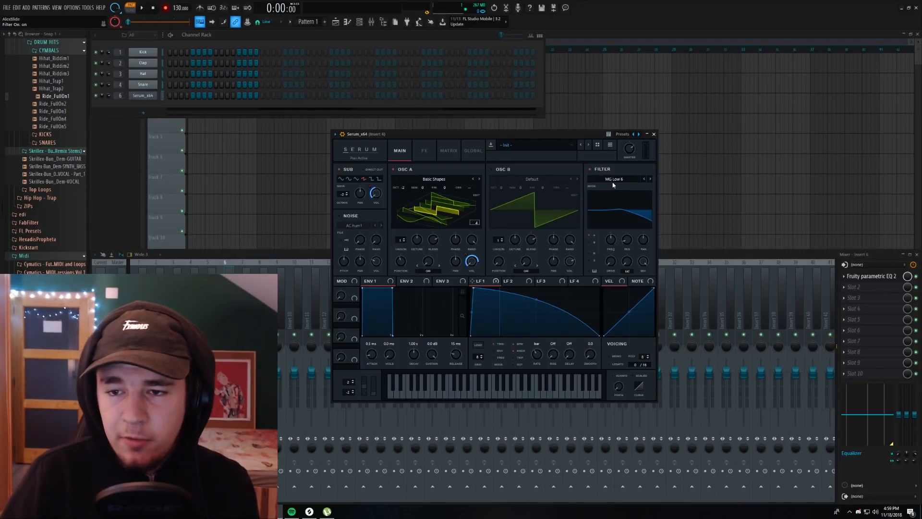
click(614, 178)
mouse_move(614, 211)
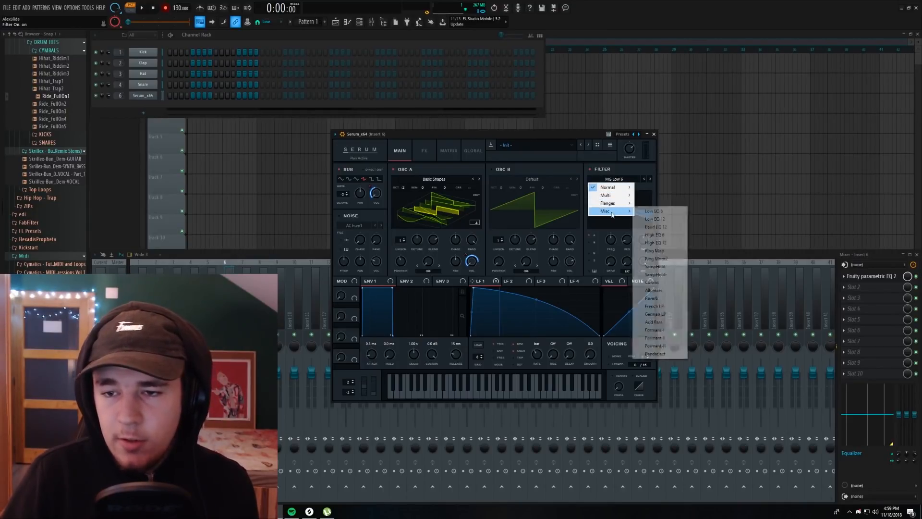
click(652, 282)
key(z)
drag(542, 136, 539, 134)
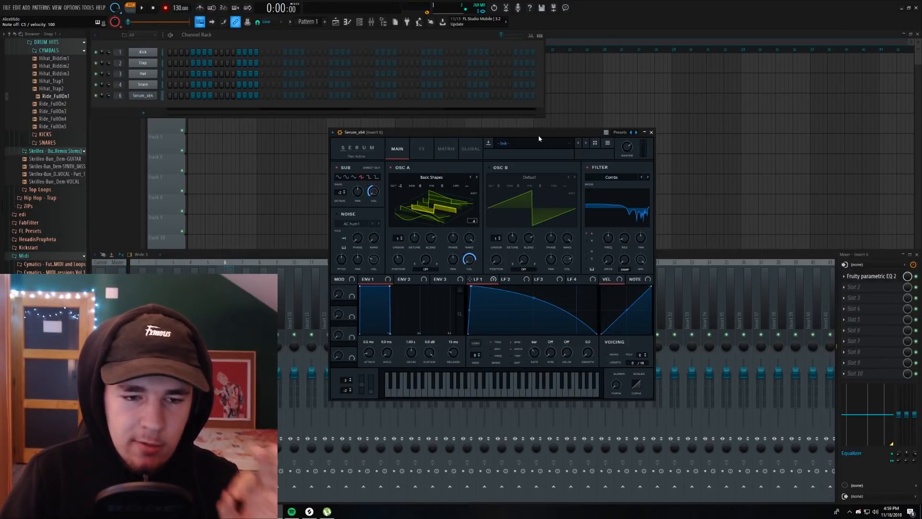
Step: Enable the Distortion effect in Serum's effects rack
click(422, 148)
drag(422, 132, 397, 127)
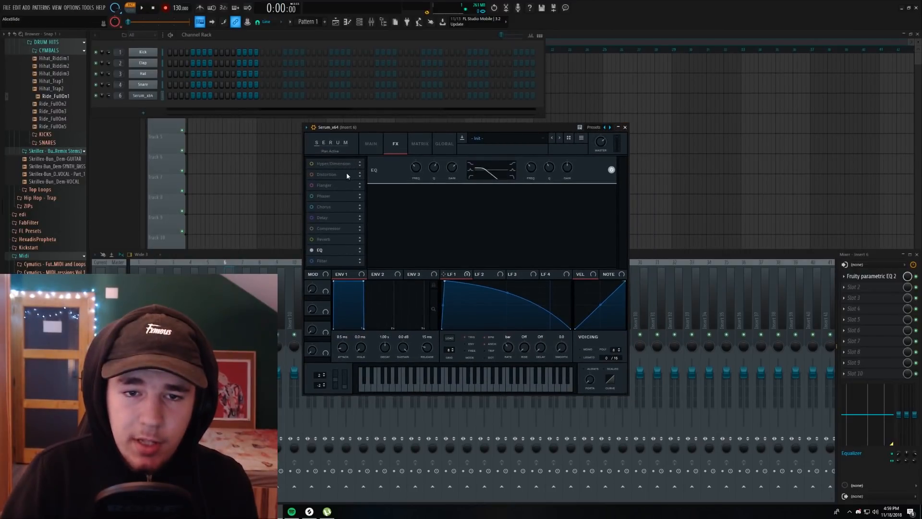
click(312, 174)
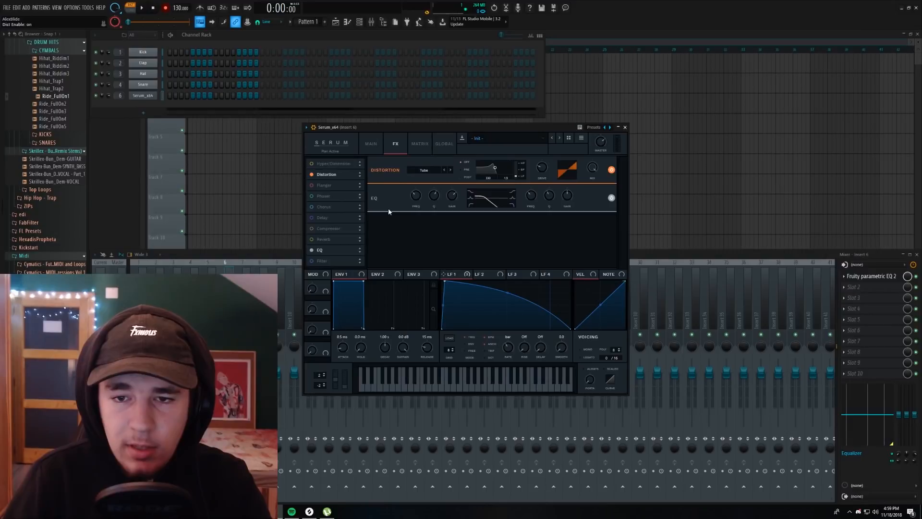
Step: Move the Distortion effect below the EQ in the effects order and change its type to Asym
drag(330, 175, 324, 252)
click(439, 197)
click(440, 197)
click(439, 197)
click(439, 197)
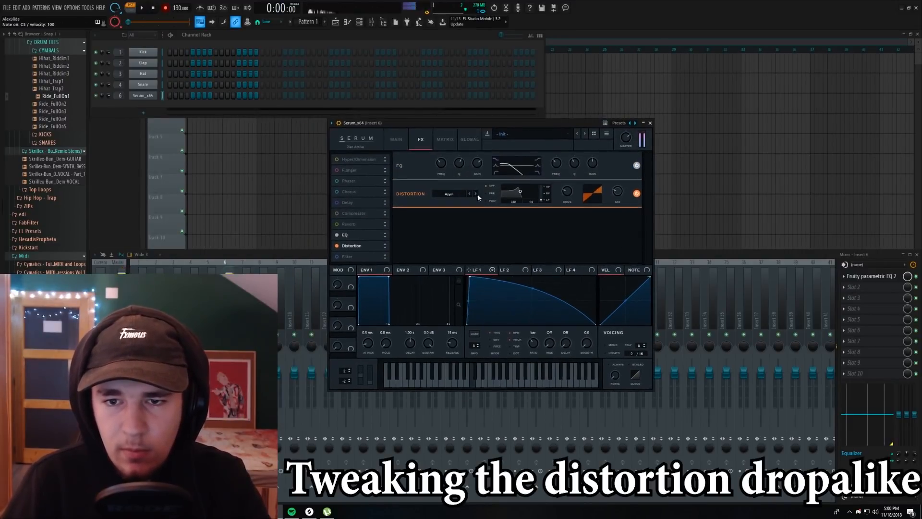
Step: Set the distortion's filter to Pre and shape it as a low-pass at about 330 Hz with a Q of 0.1
click(489, 194)
drag(521, 192, 521, 198)
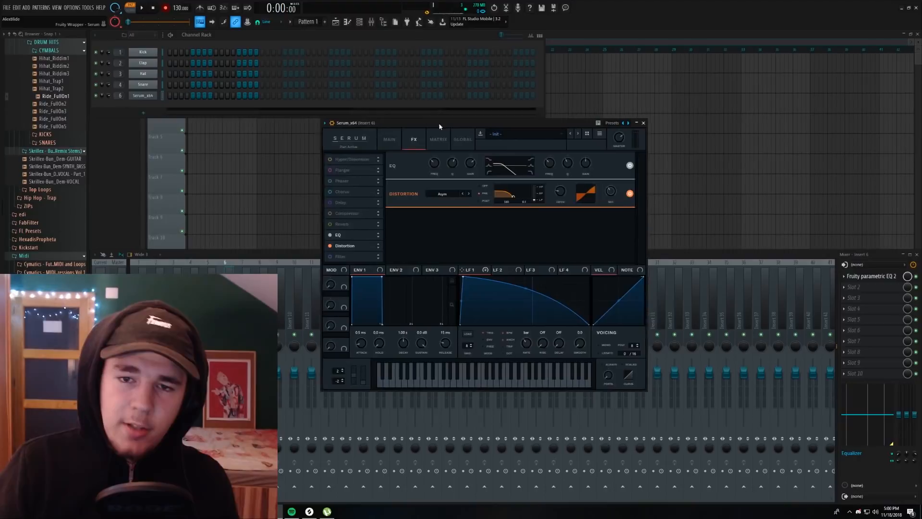
drag(439, 127, 449, 126)
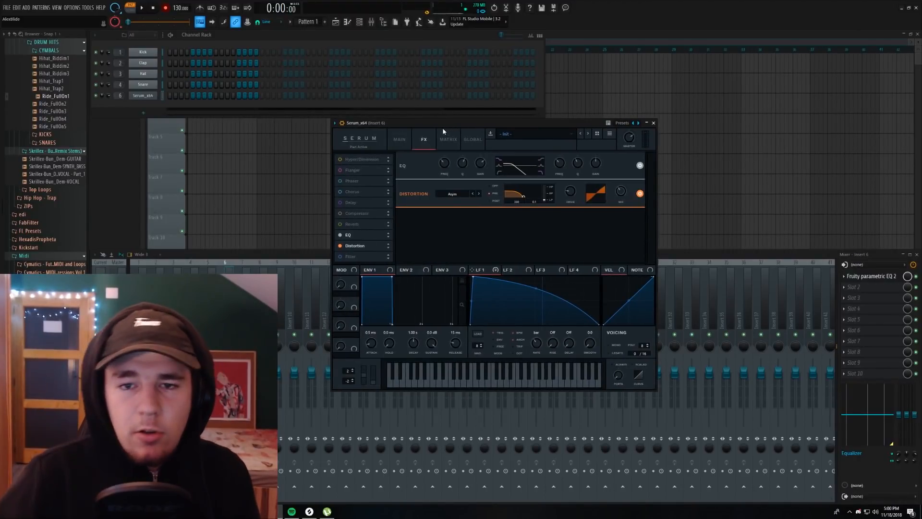
drag(442, 129, 465, 128)
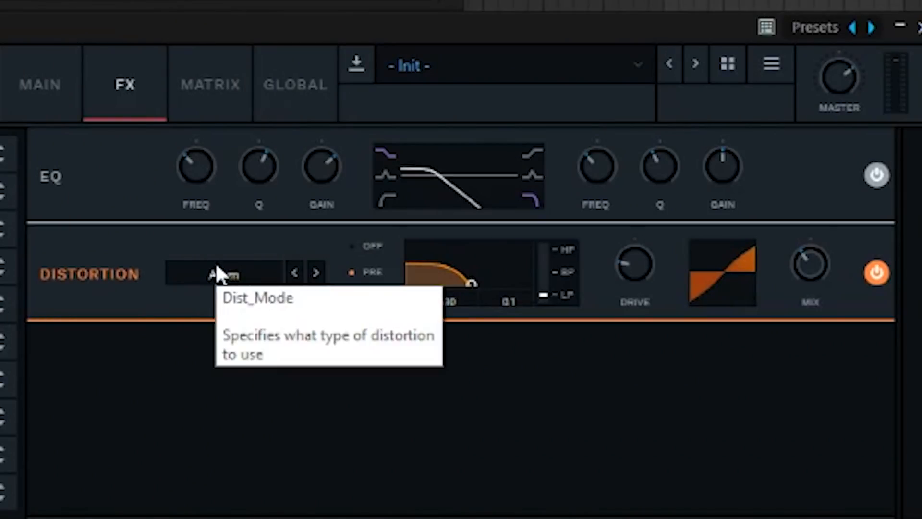
Step: Reselect Asym as the distortion type and review its pre-filter, drive and mix settings
click(226, 274)
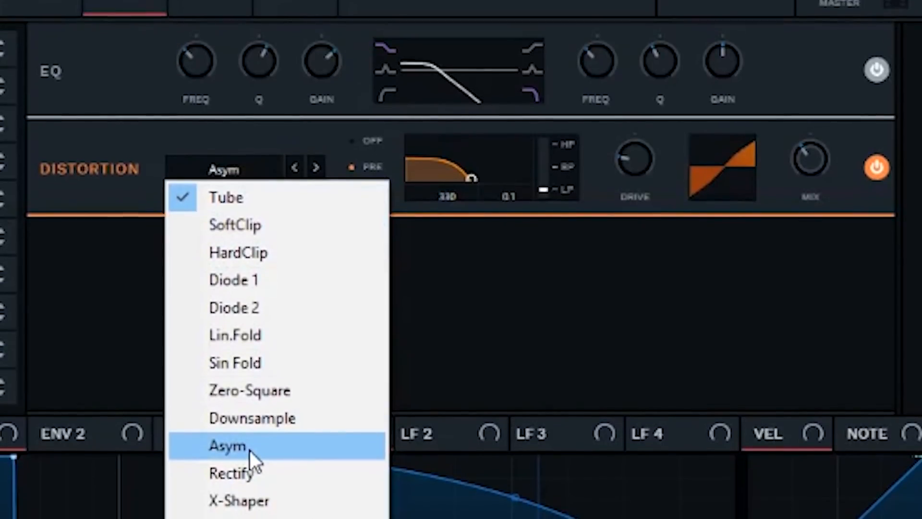
click(253, 447)
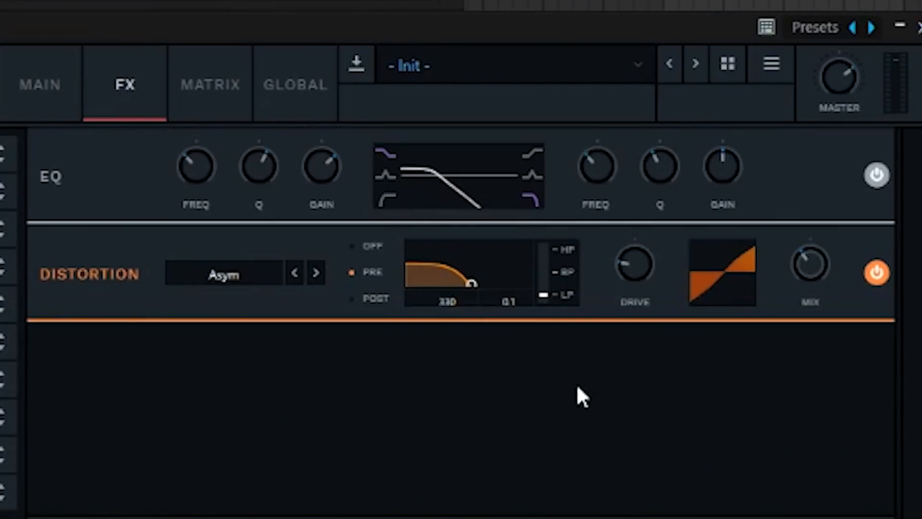
drag(472, 282, 474, 301)
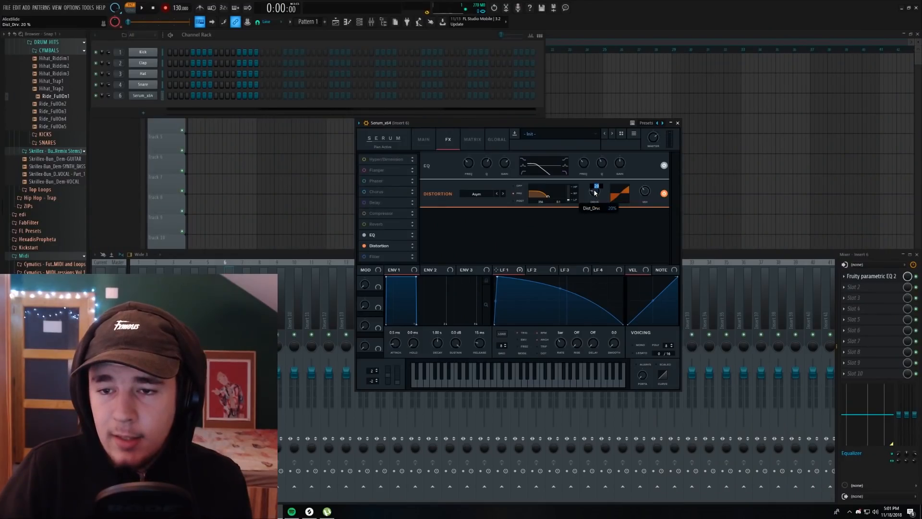
mouse_move(643, 192)
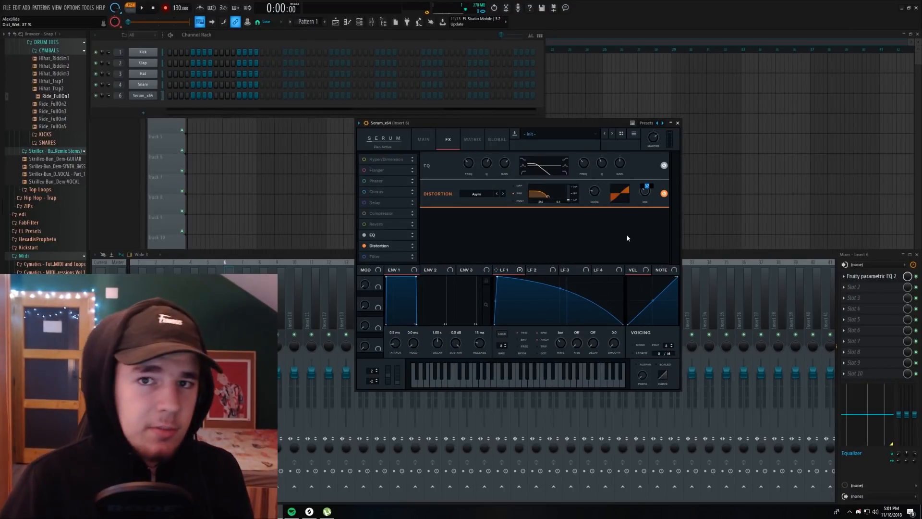
drag(509, 124, 518, 124)
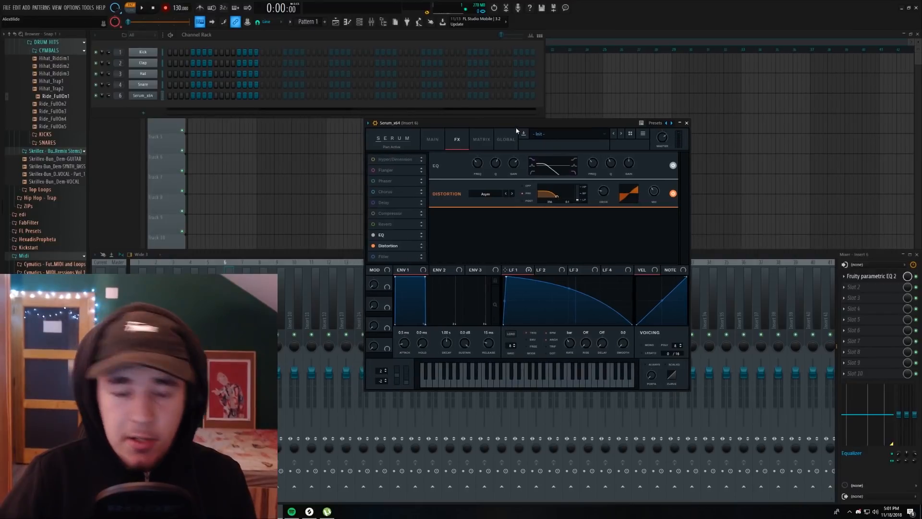
Step: Audition a note, review the oscillator and LFO settings on Serum's main page, and close the synth
key(z)
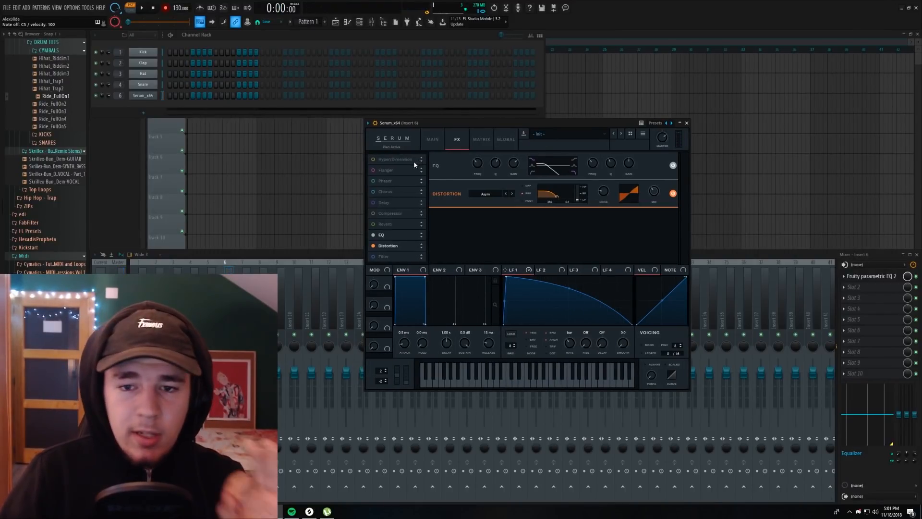
click(432, 141)
click(572, 345)
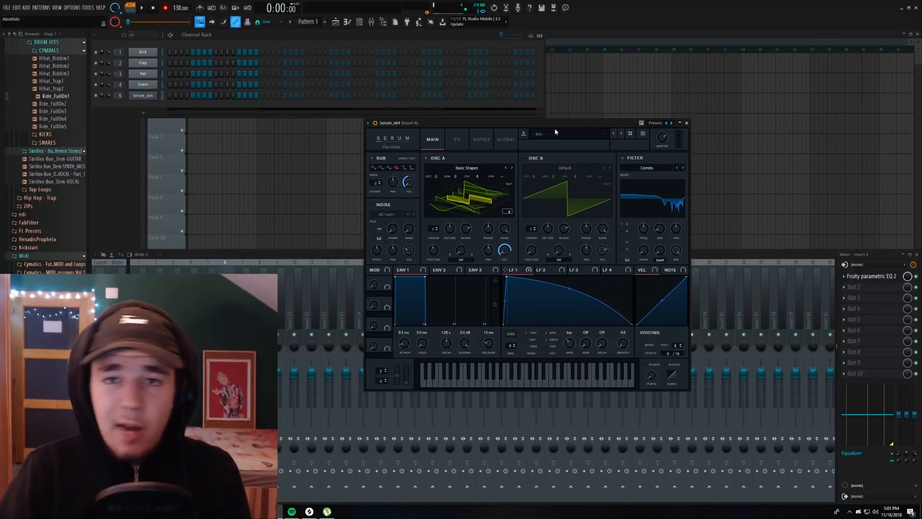
click(687, 123)
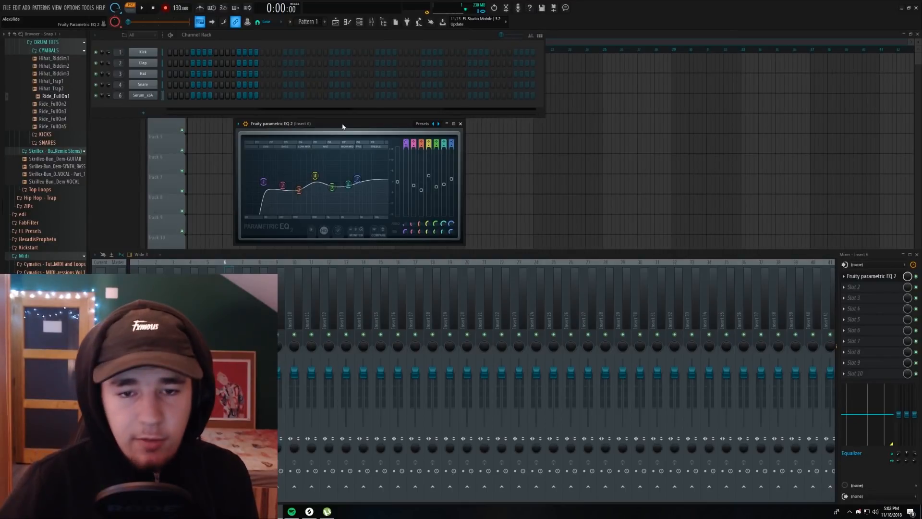
Step: Audition the bass through the first Fruity Parametric EQ 2, shift its boosted band 4 slightly lower in frequency, and close the EQ
key(q)
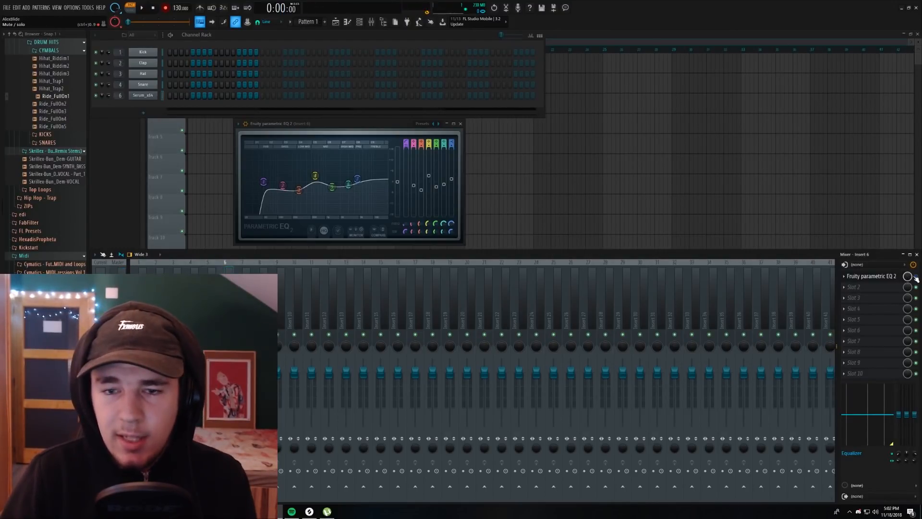
drag(327, 125, 342, 125)
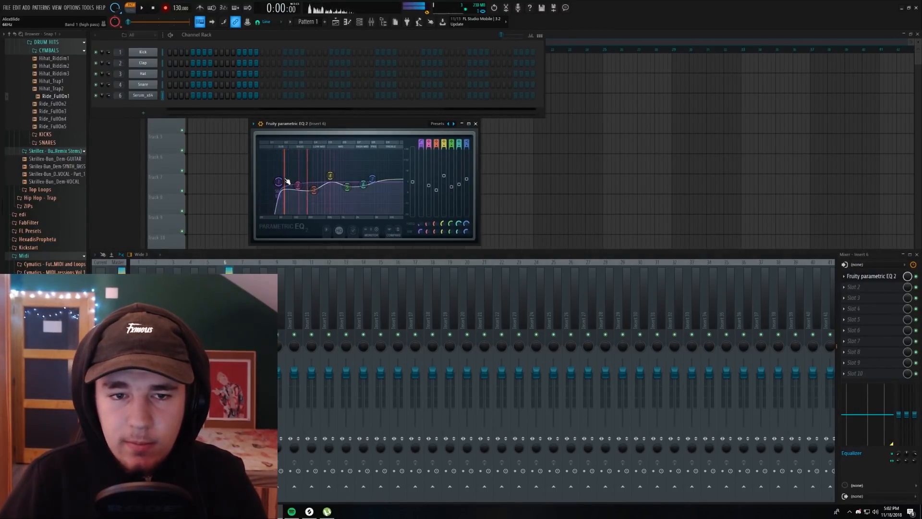
scroll(298, 185, up, 3)
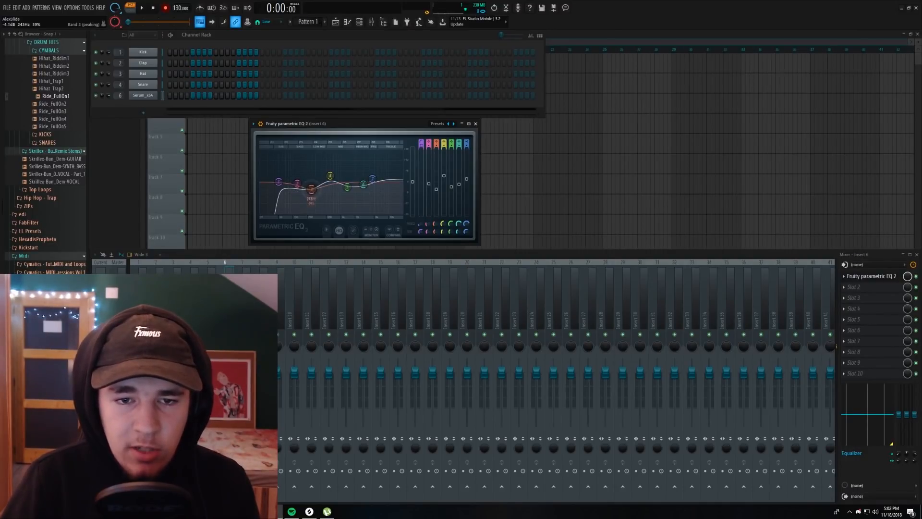
drag(330, 175, 327, 175)
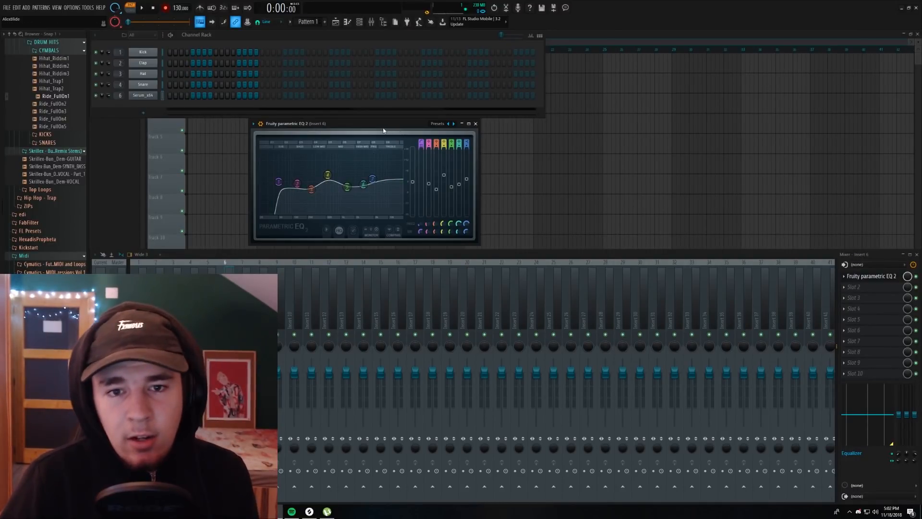
click(476, 123)
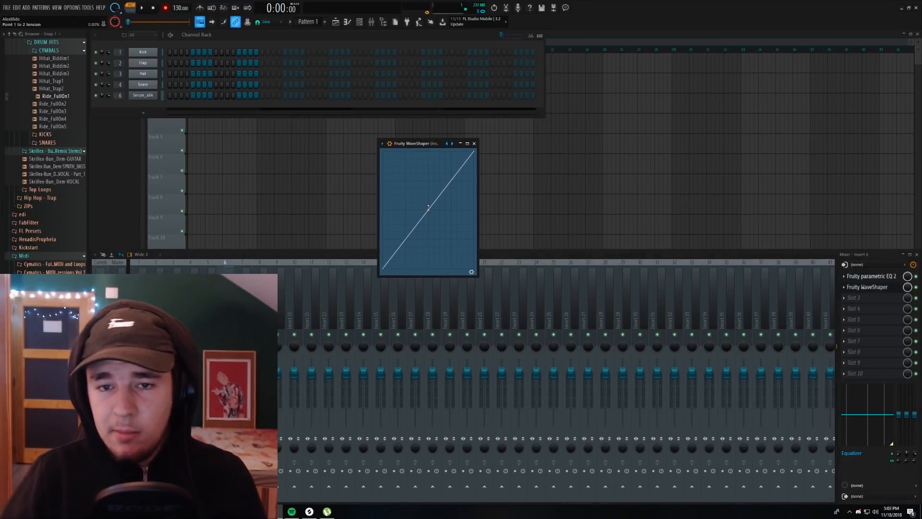
Step: Bend the Fruity WaveShaper line upward to about 18% tension, audition the bass, and close the effect
drag(428, 208, 432, 179)
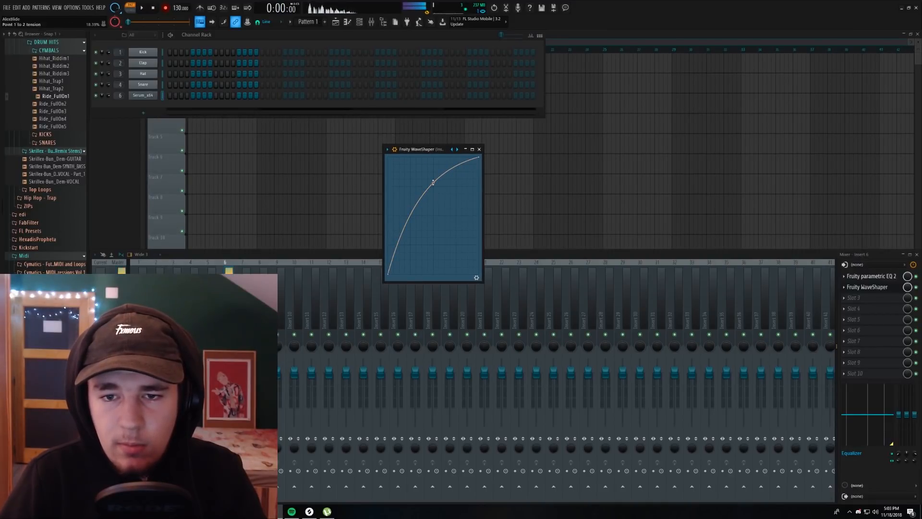
key(z)
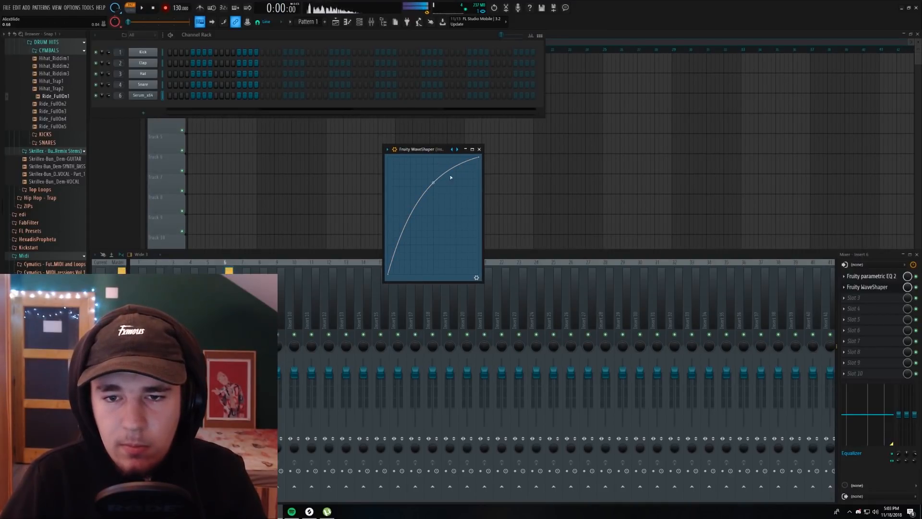
click(479, 148)
Step: Add a second Fruity Parametric EQ 2 in mixer slot 3 and set band 1 as a high-pass at 50 Hz
click(844, 298)
mouse_move(841, 306)
click(743, 364)
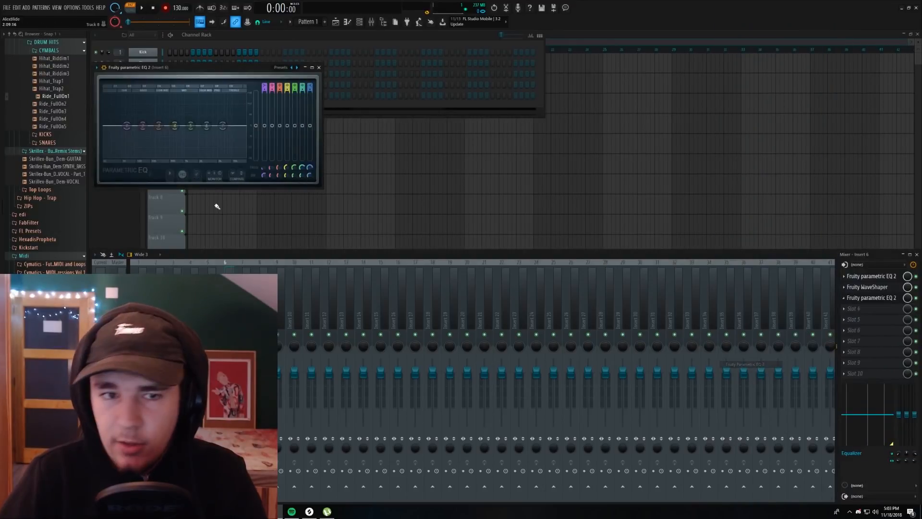
drag(126, 125, 121, 125)
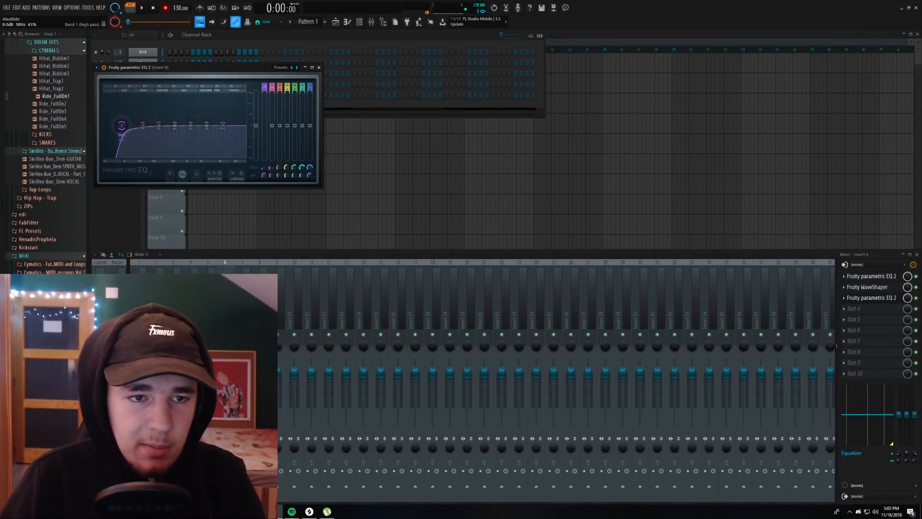
Step: Shape the second EQ with slight low-mid cuts and a small band 7 high-shelf boost near 4.6 kHz, and close it
drag(193, 77, 211, 78)
mouse_move(160, 127)
mouse_down()
mouse_move(158, 139)
mouse_move(193, 129)
mouse_move(191, 138)
mouse_move(177, 123)
mouse_up()
drag(240, 126, 234, 124)
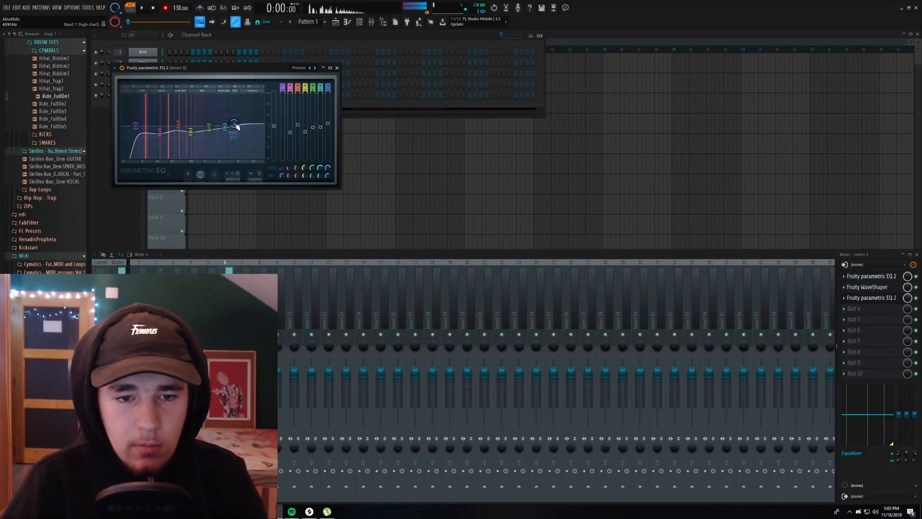
click(338, 68)
Step: Add Ozone 8 Imager in mixer slot 4, set band widths to about -22.8, 31.6, 25.3 and -12.7 during playback, and close it
click(859, 308)
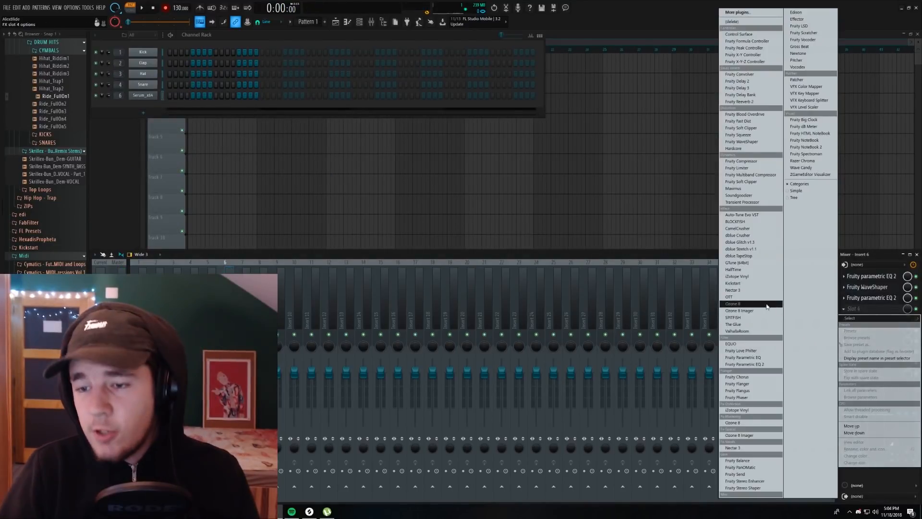
click(751, 310)
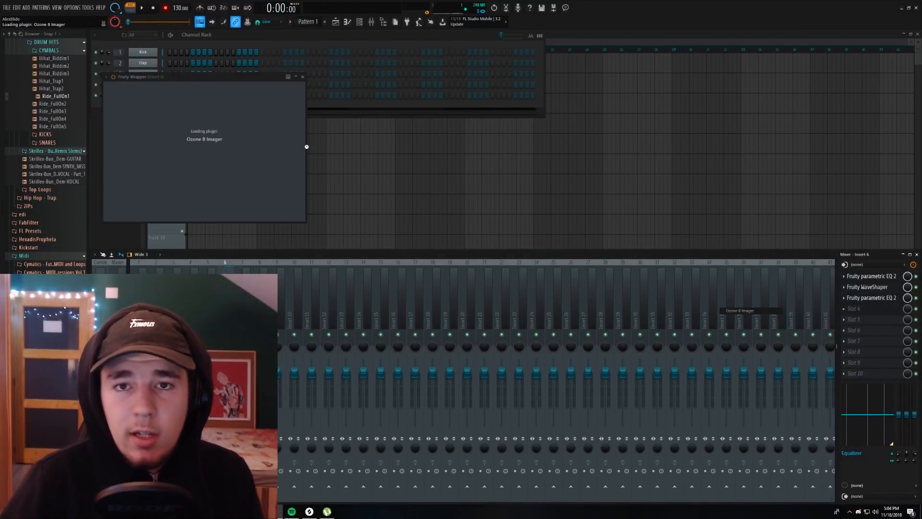
key(space)
drag(144, 192, 176, 183)
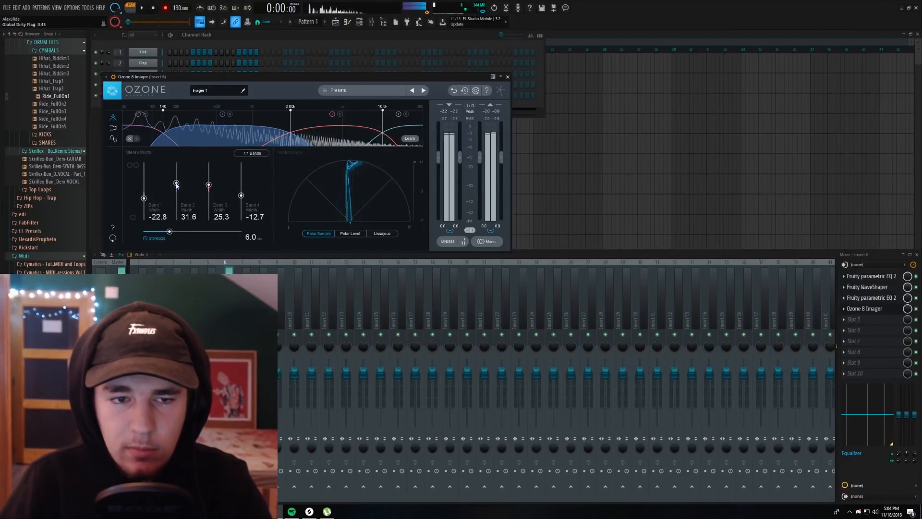
click(508, 77)
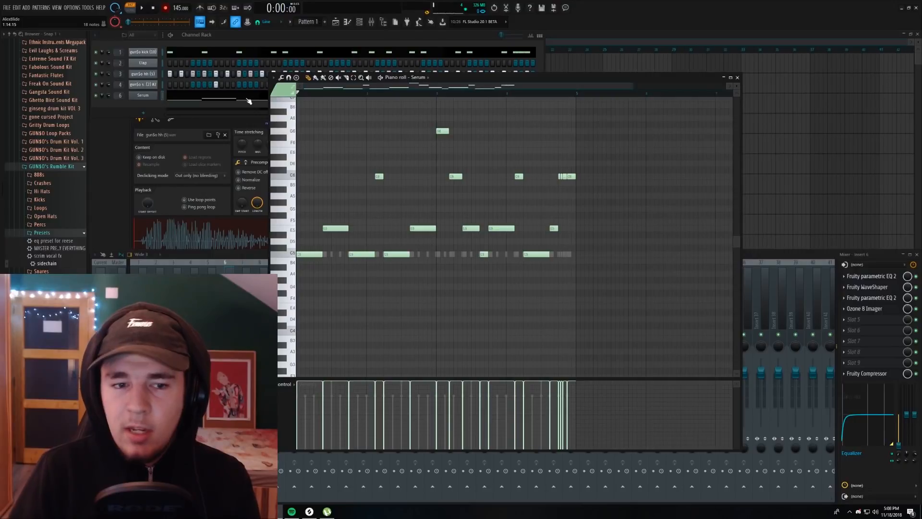
scroll(420, 313, up, 2)
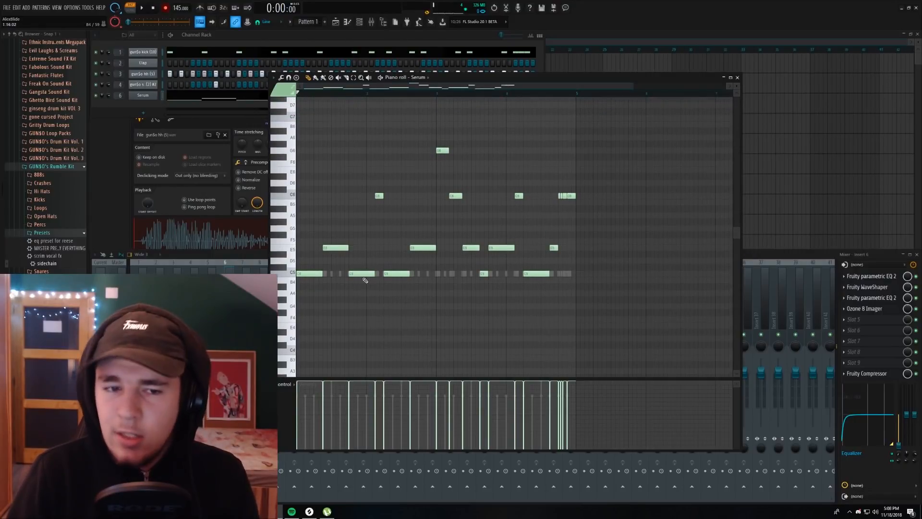